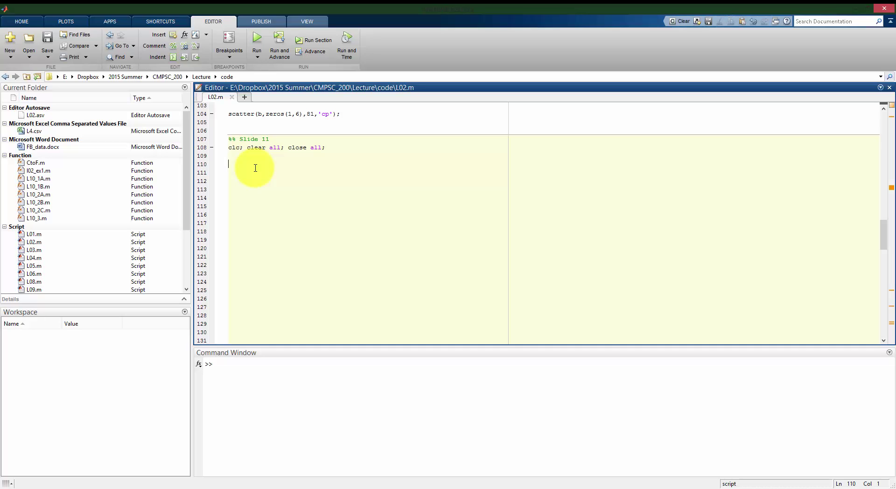
Paste code plotting (t+a).*cos(t+b) with a = 2, b = 1.1 under Slide 11, then run the section.
scroll(256, 168, "down", 1)
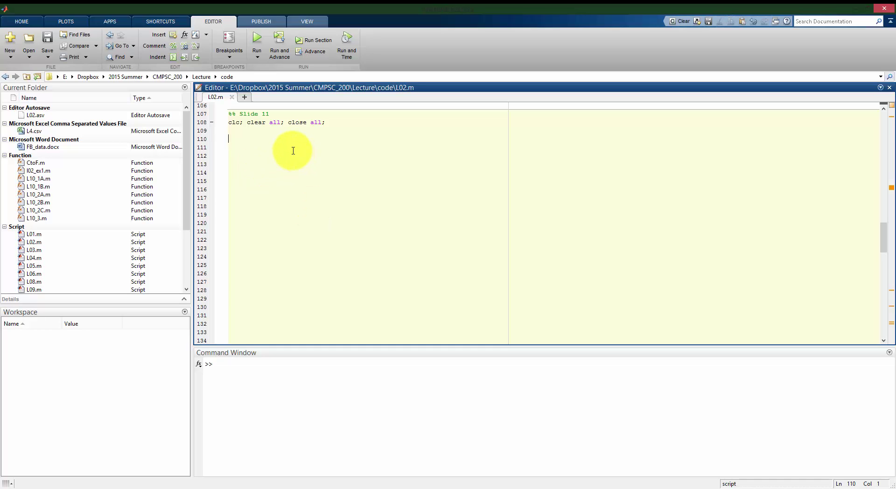
type("clc; clear all; clf; y = @(t,a,b) (t+a).*cos(t+b);  t = linspace(-2*pi,2*pi,1e3); a = 2; b = 1.1;  plot(t, y(t,a,b),'k-' ); xlabel('t'); ylabel('y'); grid on; hold on;")
left_click(339, 180)
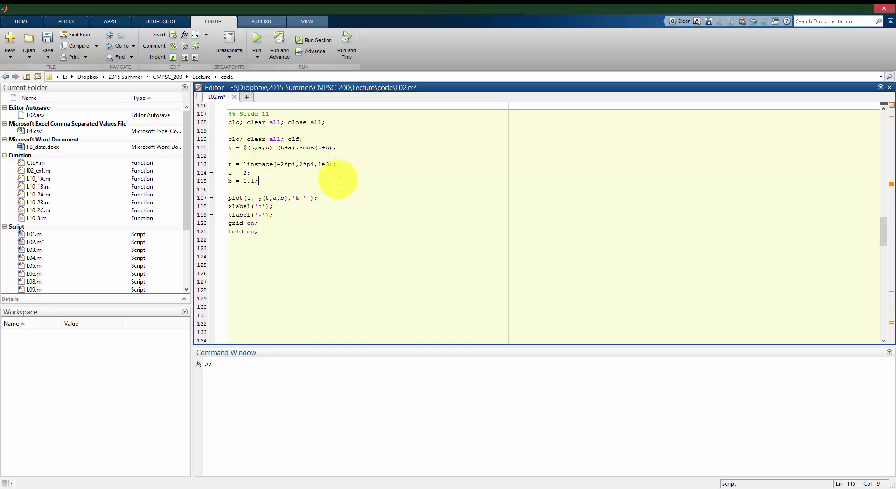
key("ctrl+Return")
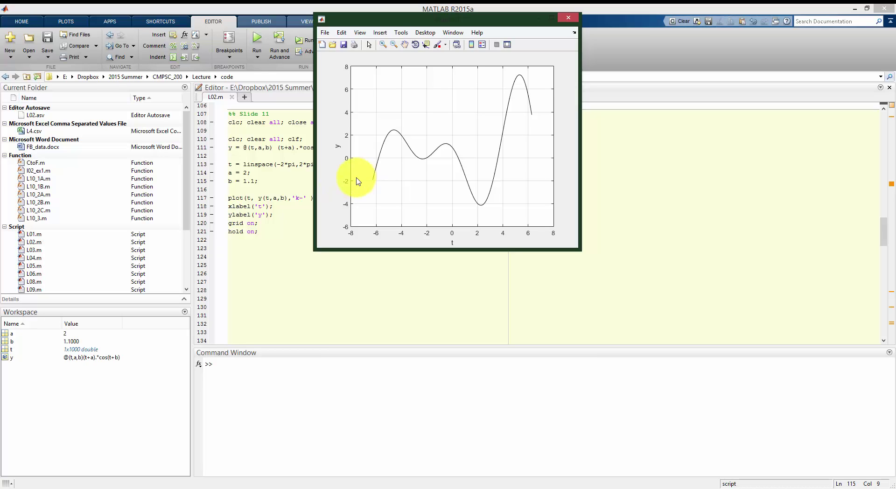
Add an 'axis tight;' line directly after 'hold on' in the Slide 11 code.
left_click(266, 164)
left_click(281, 148)
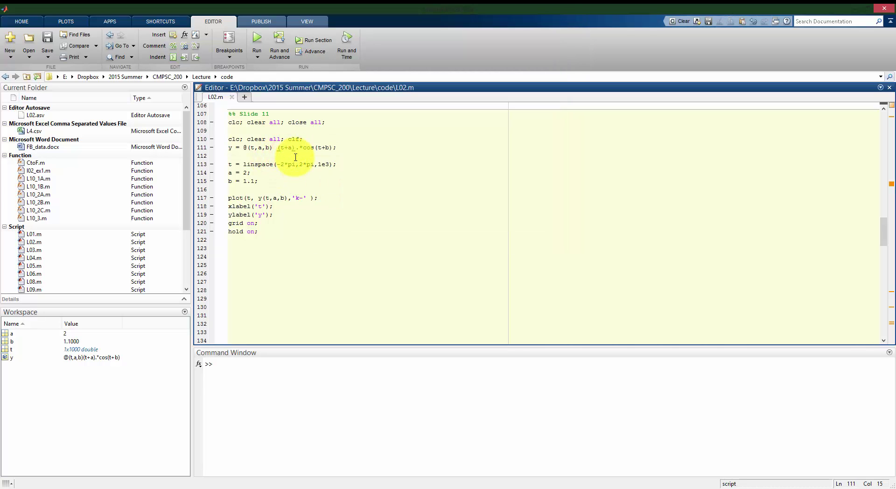
left_click(352, 148)
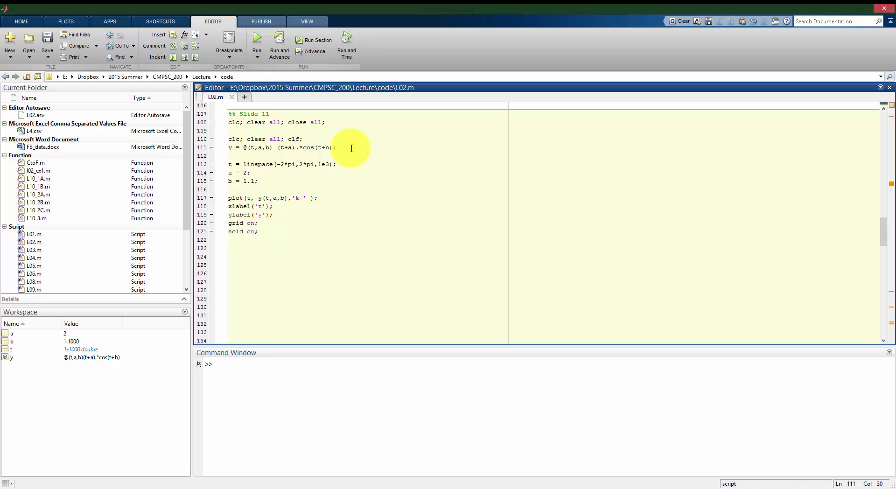
left_click(268, 175)
left_click(294, 231)
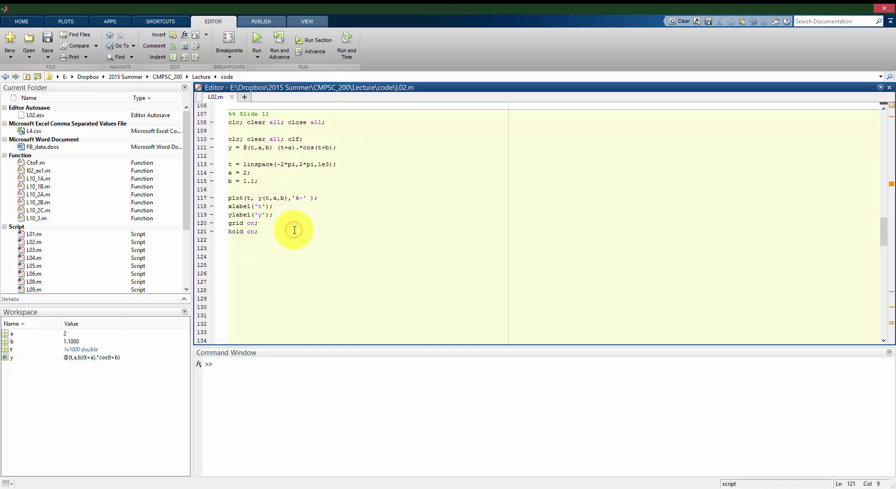
key("Return")
key("Return")
key("Return")
type("acis")
key("BackSpace")
key("BackSpace")
key("BackSpace")
type("i")
key("BackSpace")
type("xis tight;")
Rerun the section with axis tight, insert a blank line above it, then save and run the script.
key("ctrl+Return")
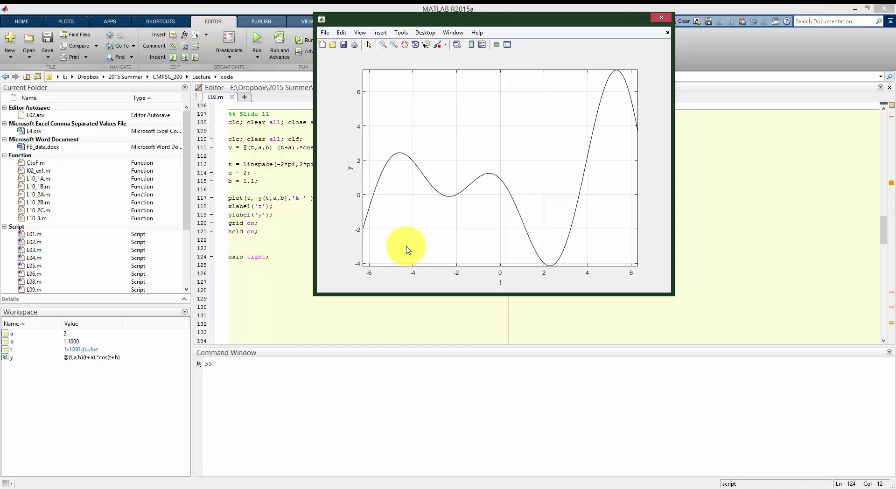
left_click(257, 270)
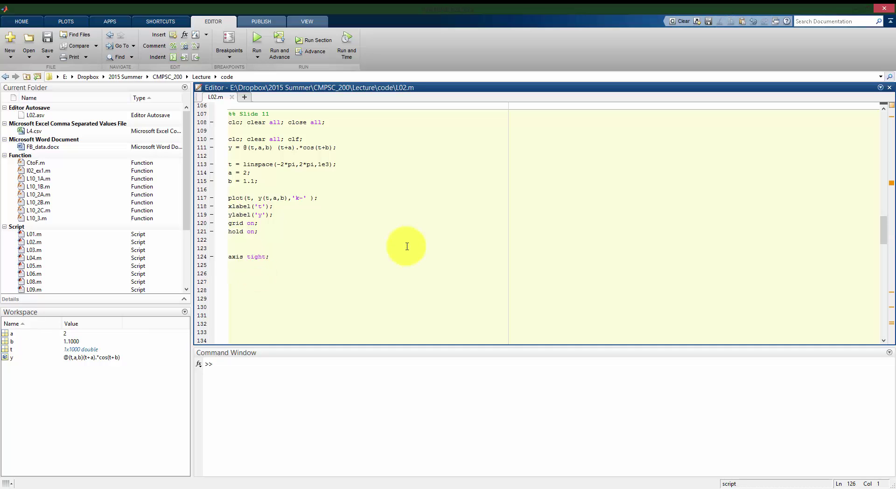
left_click(298, 241)
key("Return")
key("Return")
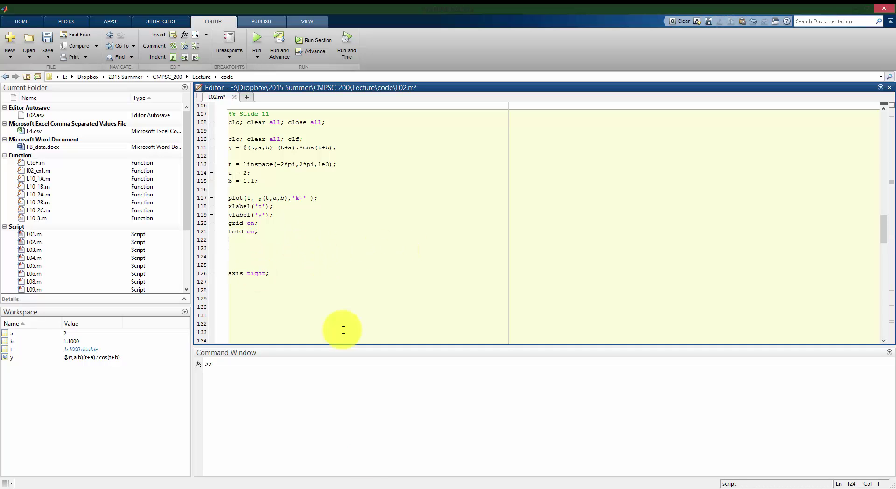
key("F5")
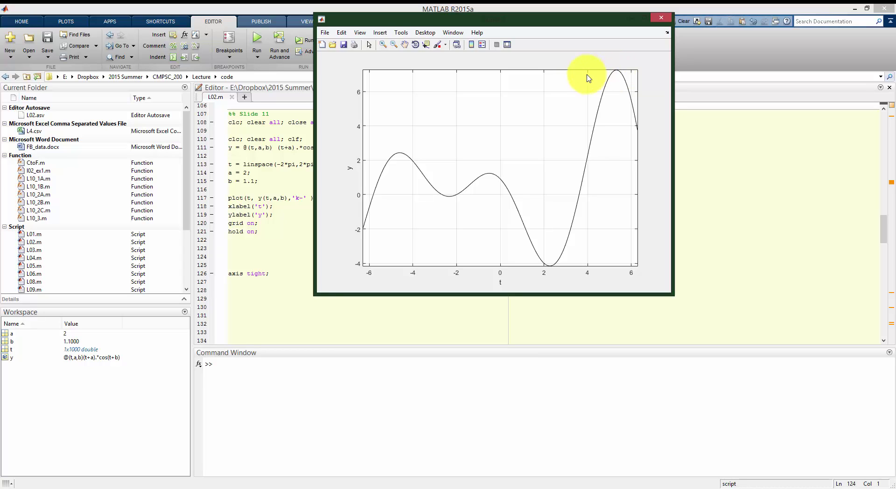
Add blank lines above axis tight, start a new line with '[', and save and run.
left_click(258, 290)
left_click(254, 250)
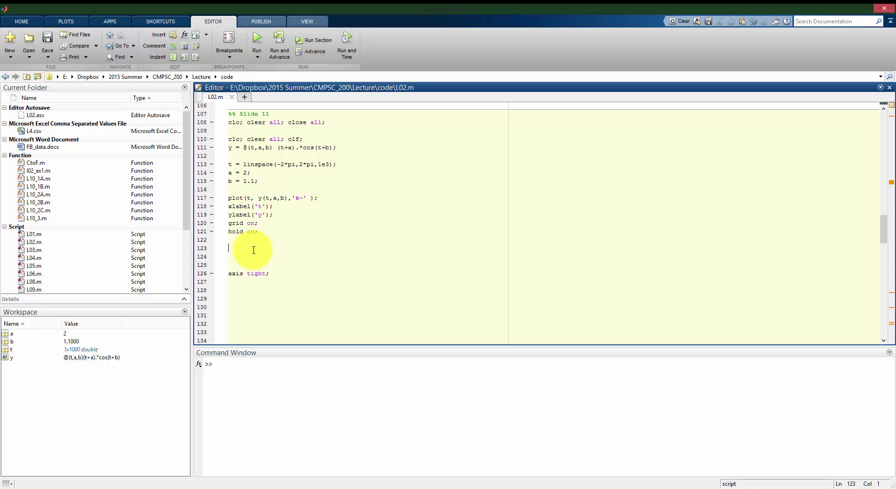
key("Return")
key("Return")
key("Up")
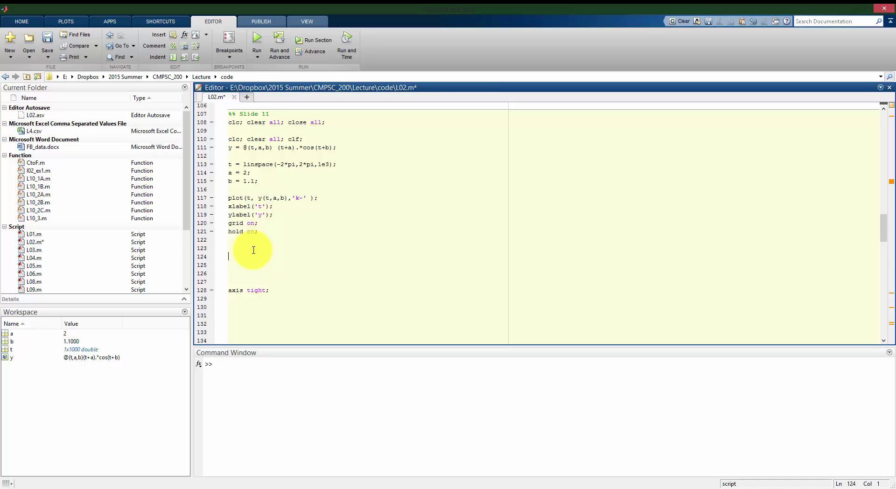
type("[")
key("F5")
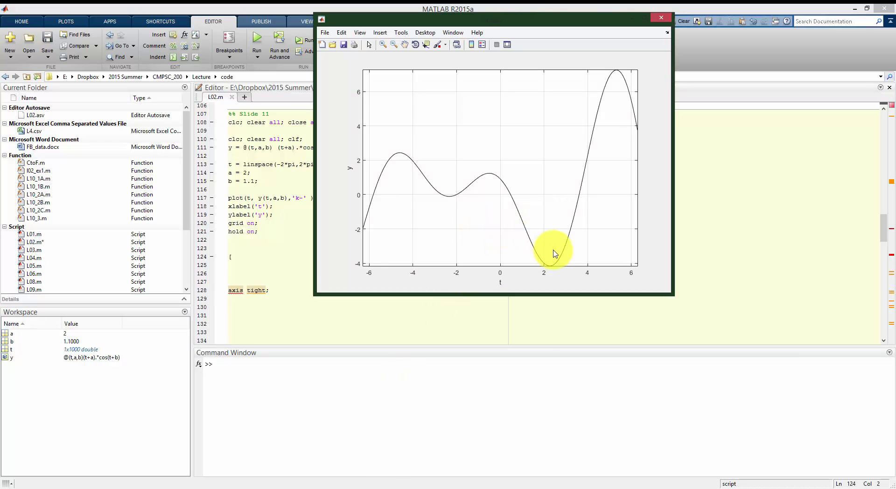
Continue the line as '[xsmin, fmin] = fminsearch( @(t) y(t,a,b),' and rerun the script.
left_click(245, 257)
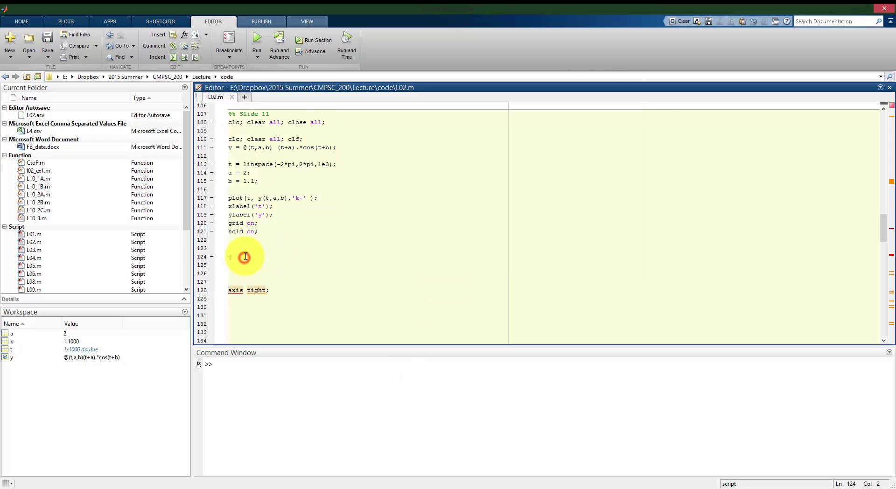
type("xsma")
type("n")
key("BackSpace")
type(", fmin")
type("] = fminsearch( ")
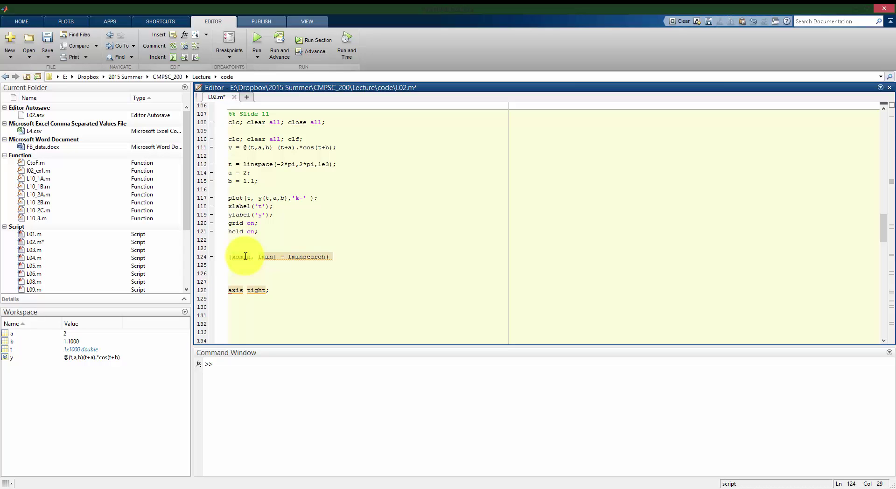
type("@(")
type("t)")
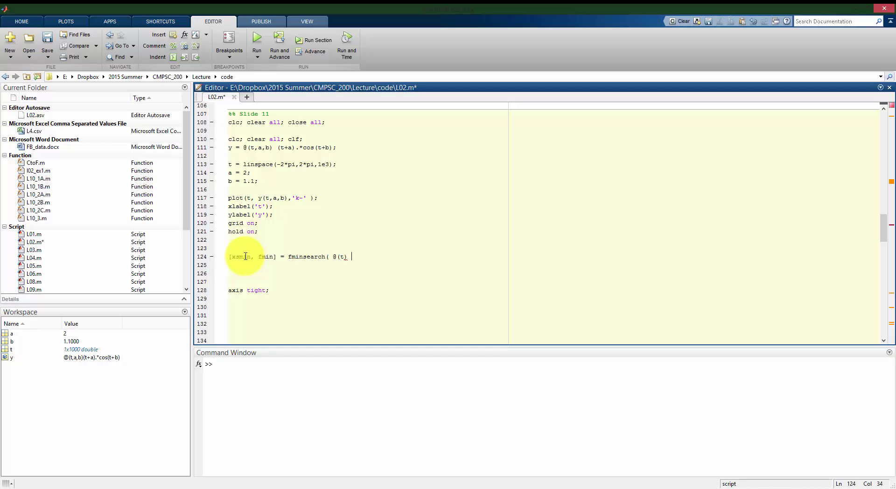
type("y(t,a,b)")
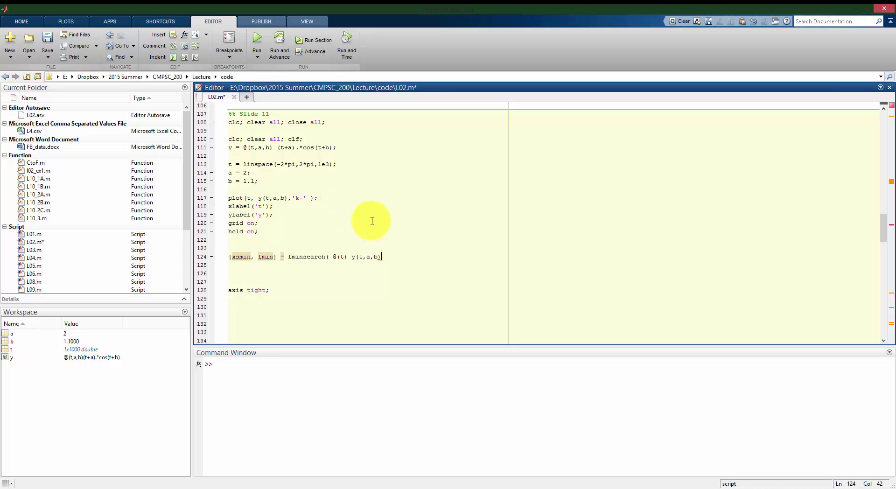
type(",")
key("F5")
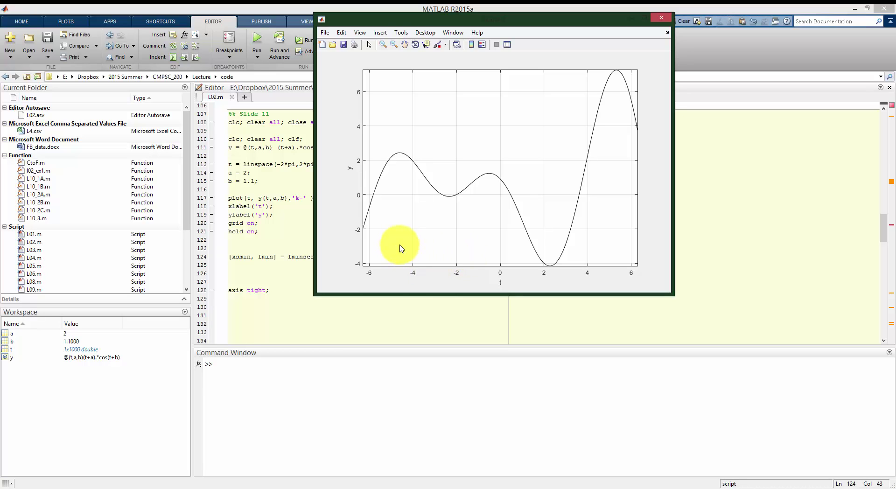
Finish the fminsearch call with starting point 2, evaluate it (xsmin 2.2716, fmin -4.1591), and save.
left_click(297, 251)
left_click(383, 256)
type("2)")
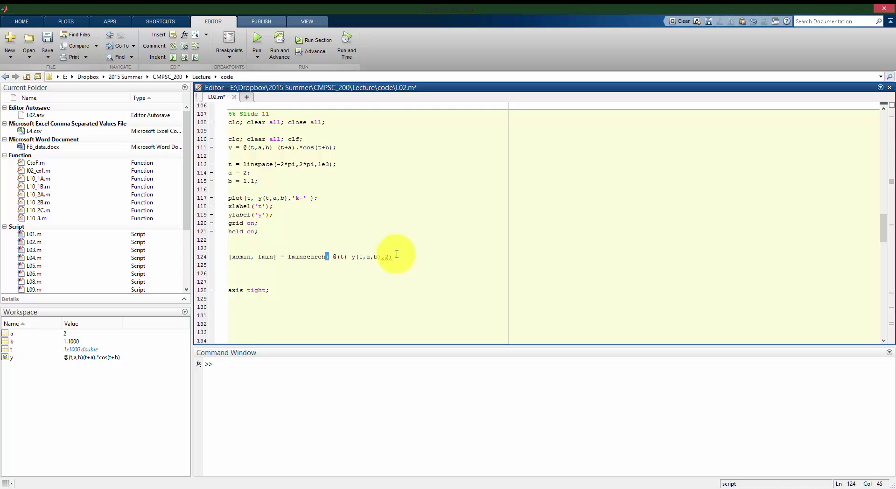
triple_click(397, 256)
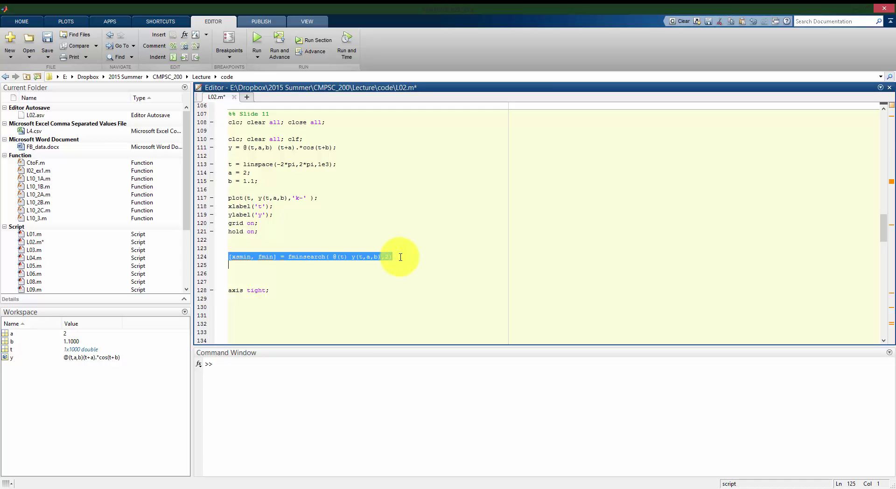
key("F9")
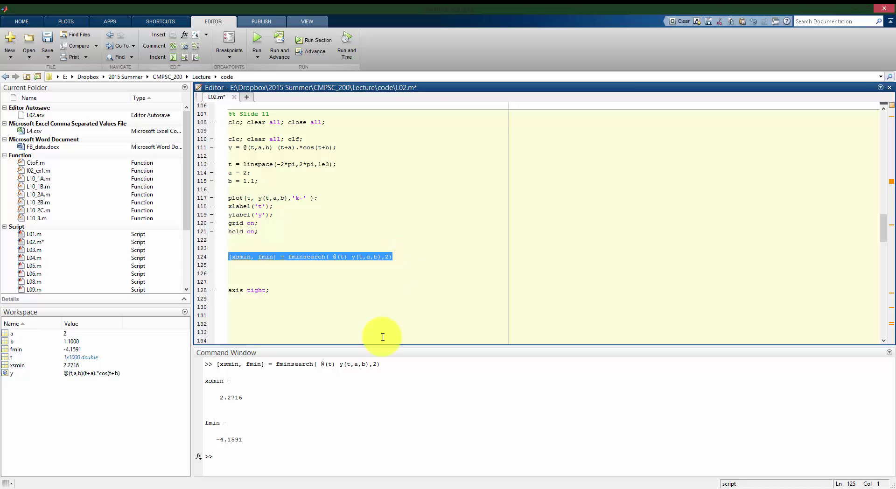
key("ctrl+s")
key("alt+Tab")
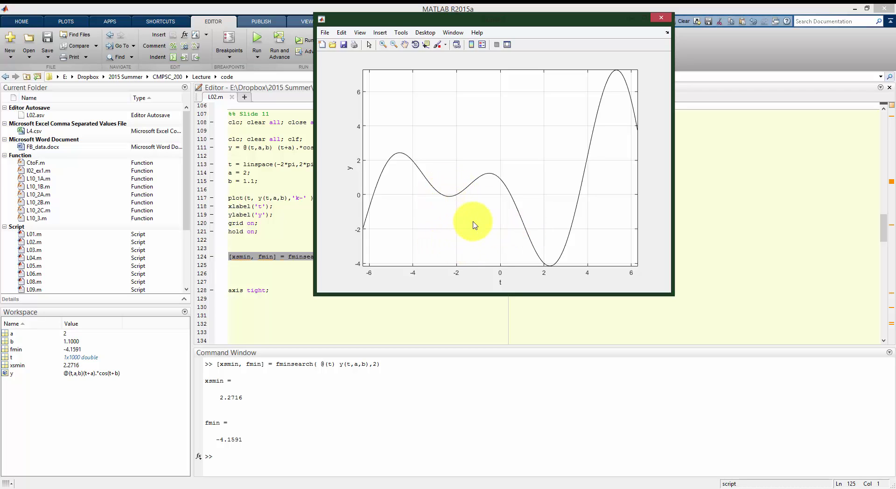
Change the starting guess to -2 and evaluate the line, giving xsmin -2.3416 and fmin -0.1104.
left_click(306, 221)
left_click(385, 257)
type("-2)")
left_click(417, 256)
triple_click(417, 255)
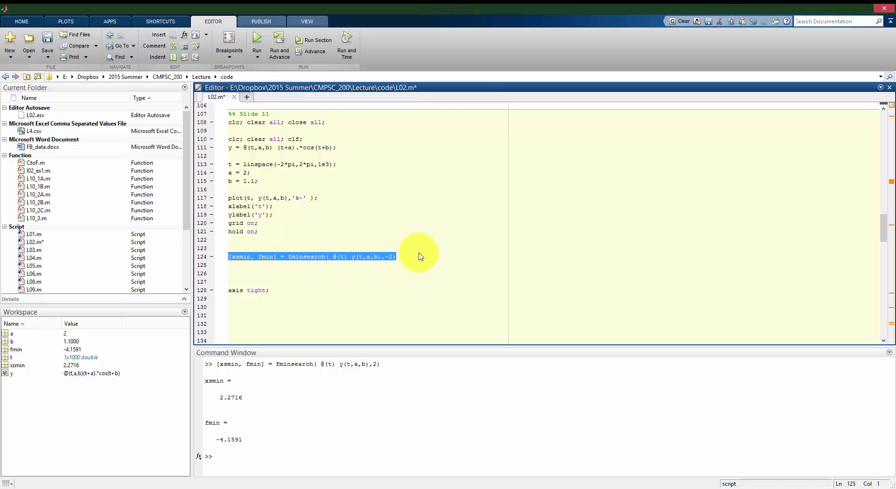
key("F9")
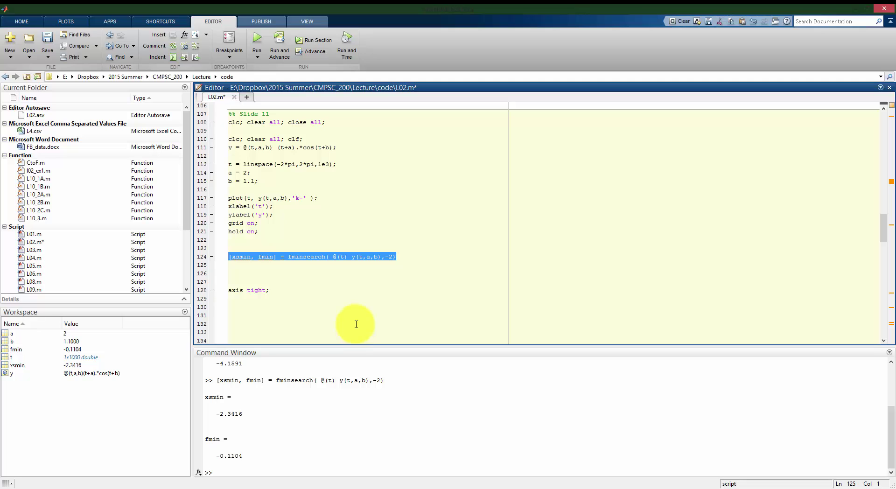
left_click(399, 257)
key("F5")
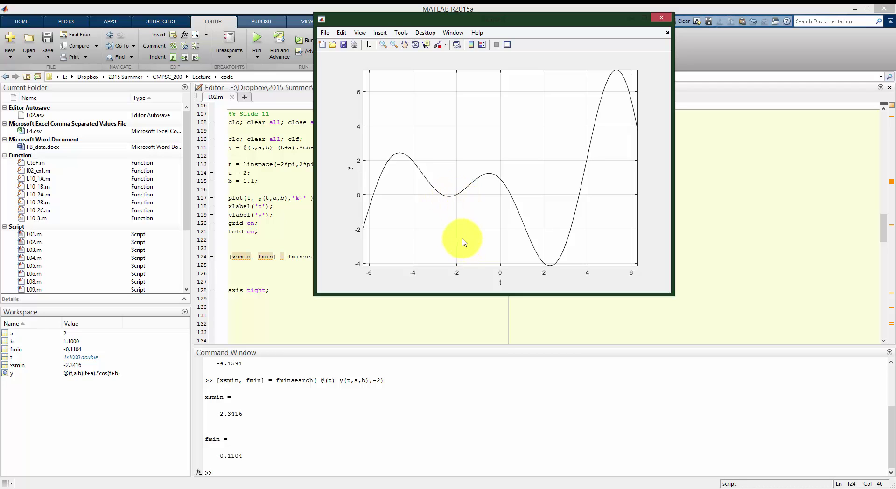
Restore the starting guess to 2 and re-evaluate, returning xsmin 2.2716 and fmin -4.1591.
left_click(306, 256)
left_click(389, 256)
key("BackSpace")
left_click(407, 257)
triple_click(406, 257)
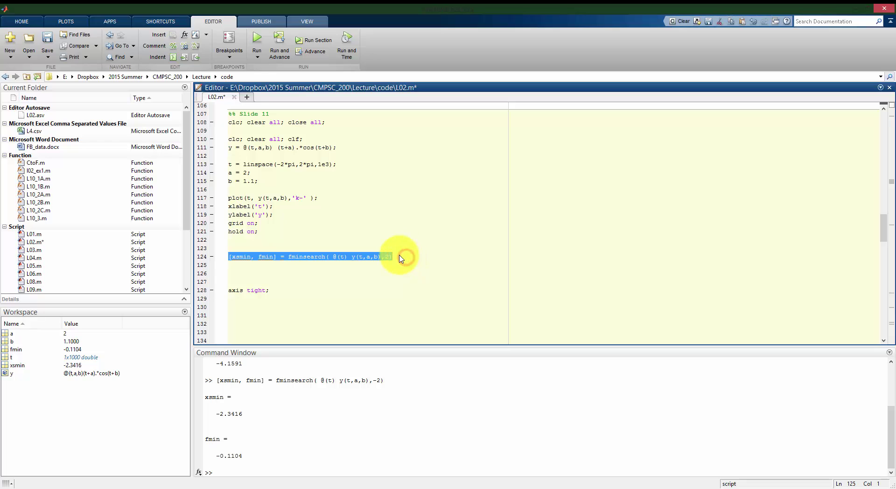
key("F9")
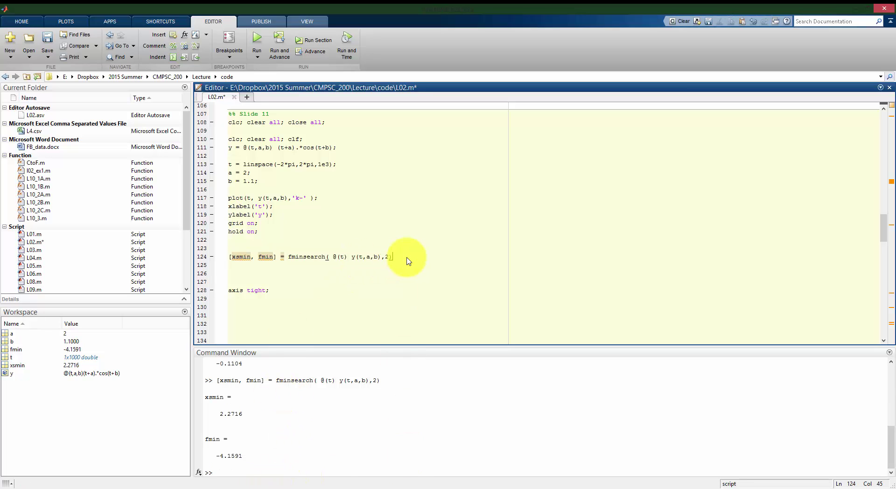
type(";")
Begin a new line with '[' below the minimum search, then save and run the script.
key("Return")
key("Return")
type("[")
key("F5")
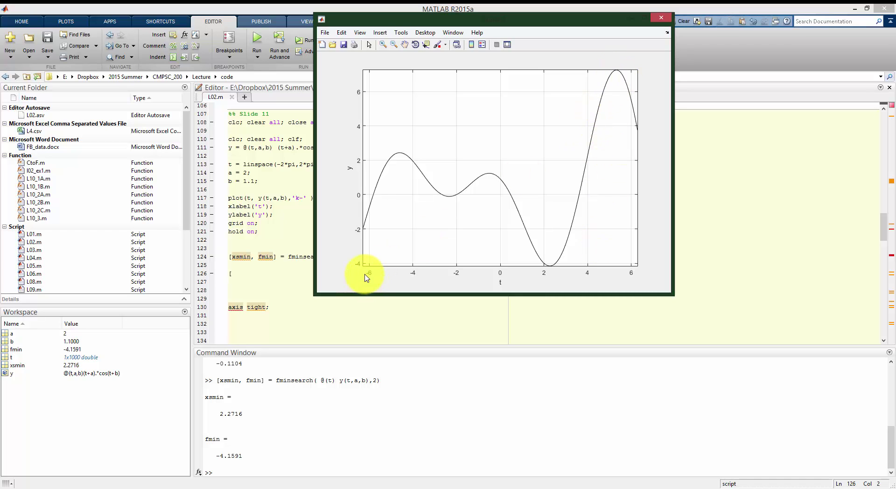
Write '[xsmax, fmax] = fminsearch( @(t) -y(t,a,b),5)' and evaluate it, giving xsmax 5.3190, fmax -7.2516.
left_click(251, 275)
type("xsmax, fmax")
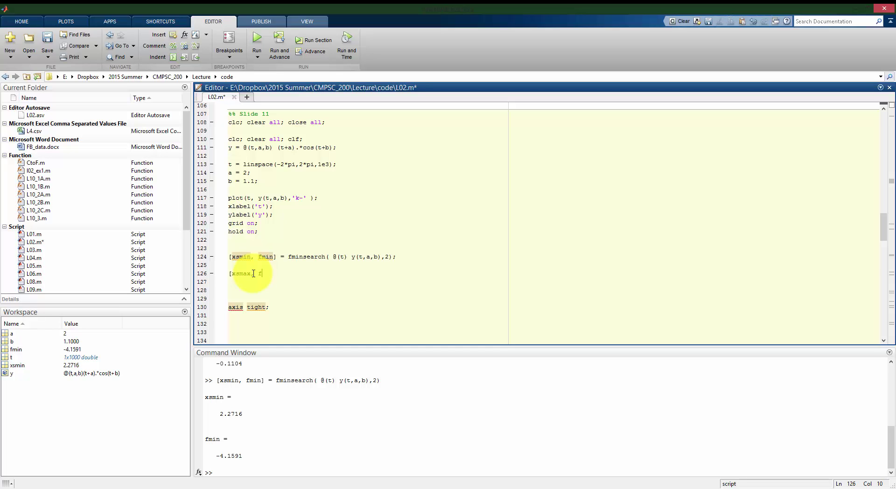
type("] = fm")
type("insearch( @(t) -y(t,a,b),")
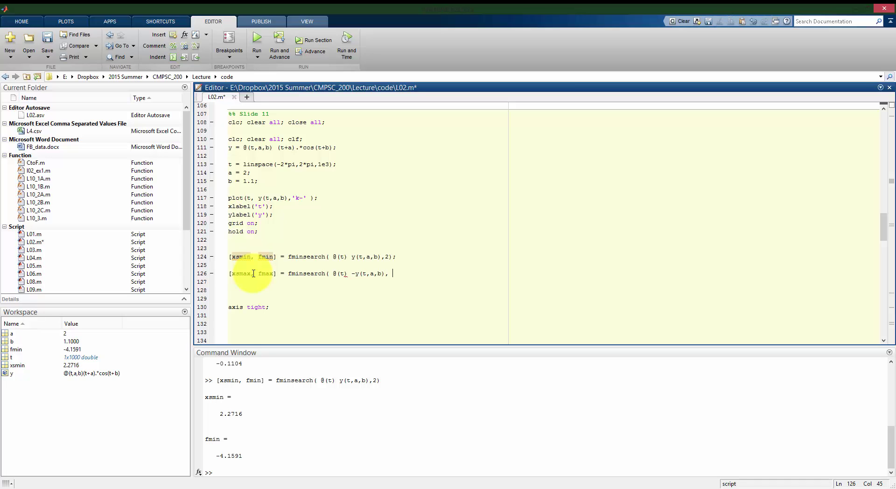
key("F5")
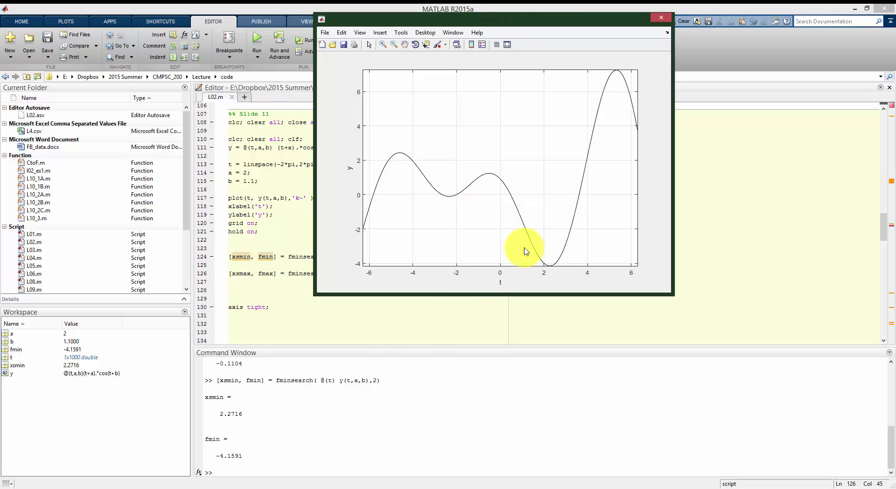
left_click(270, 256)
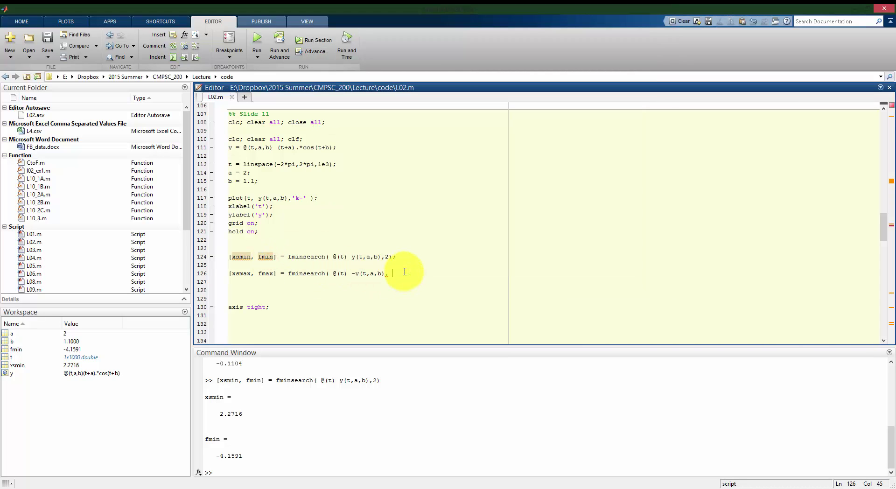
type("5)")
triple_click(405, 272)
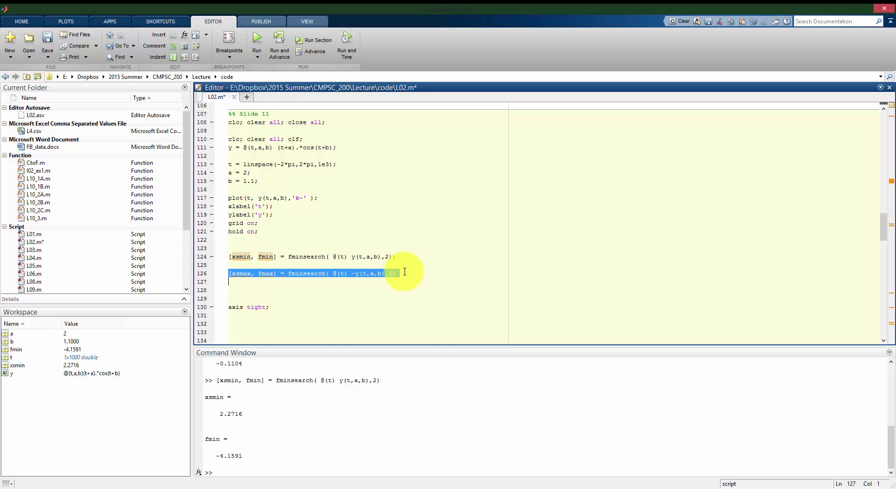
key("F9")
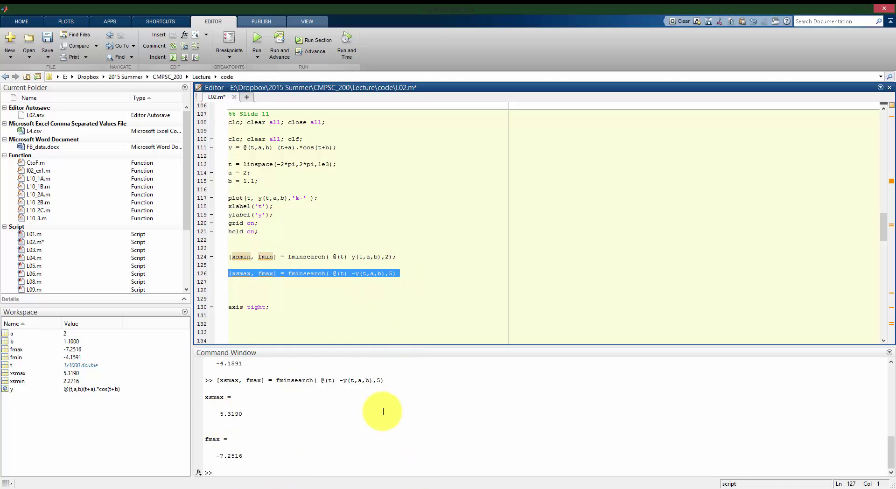
Add an 'fmax = -fmax' line below the maximum search and save L02.m.
key("ctrl+s")
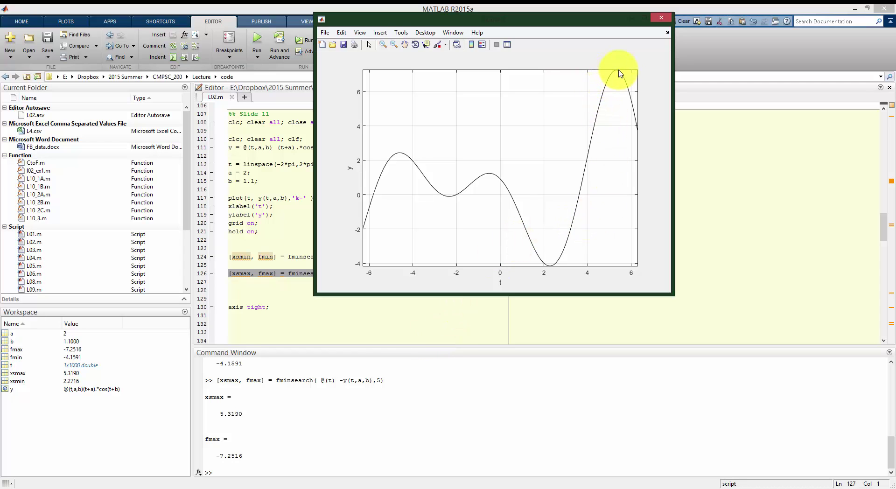
left_click(277, 273)
left_click(414, 270)
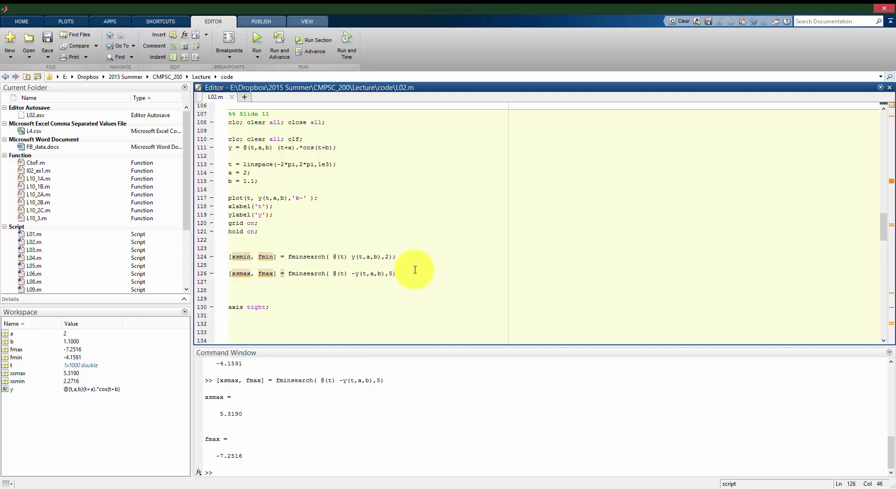
key("Return")
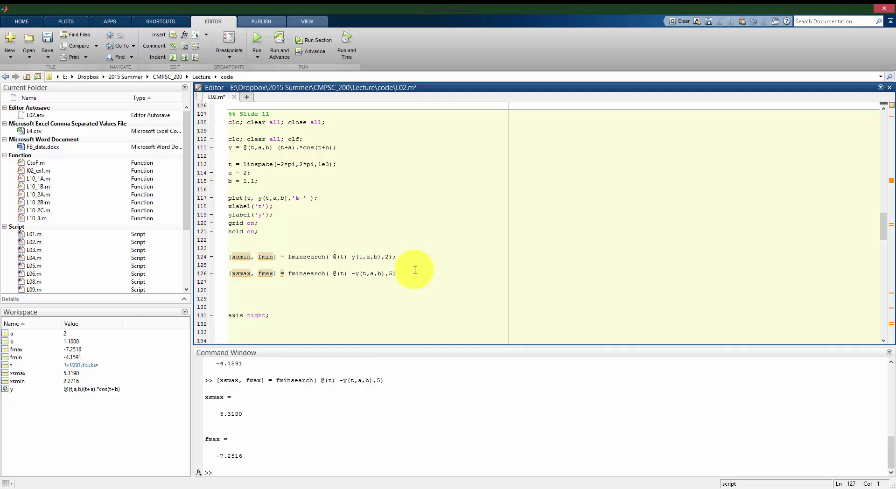
type("fmax")
type("fmax")
type("-")
key("End")
key("ctrl+s")
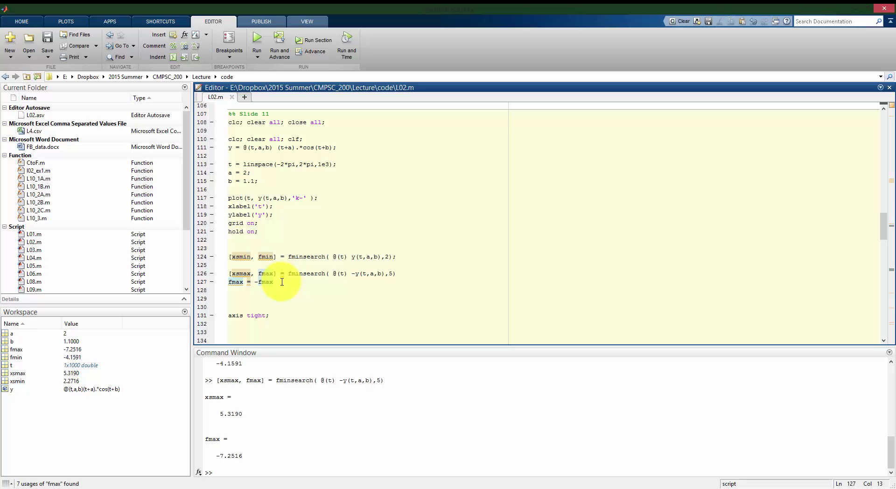
Evaluate both maximum lines, then display fmax (7.2516) and xsmax (5.3190) in the Command Window.
left_click_drag(294, 282, 228, 274)
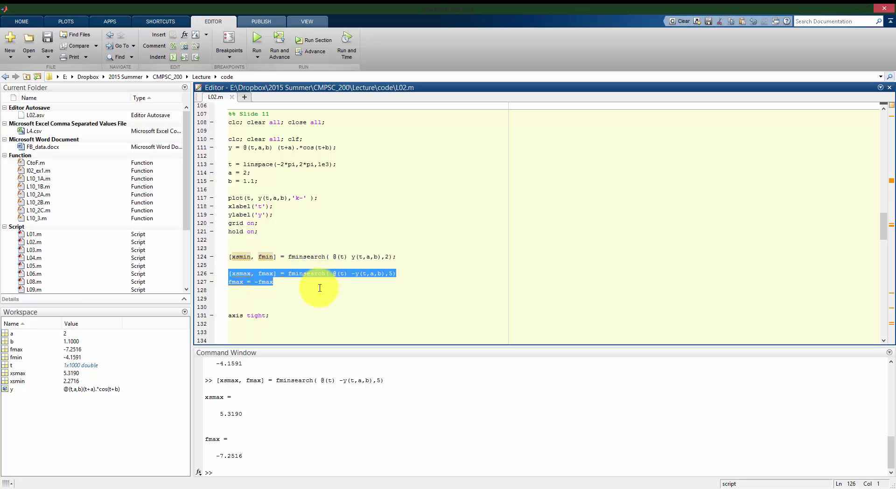
key("F9")
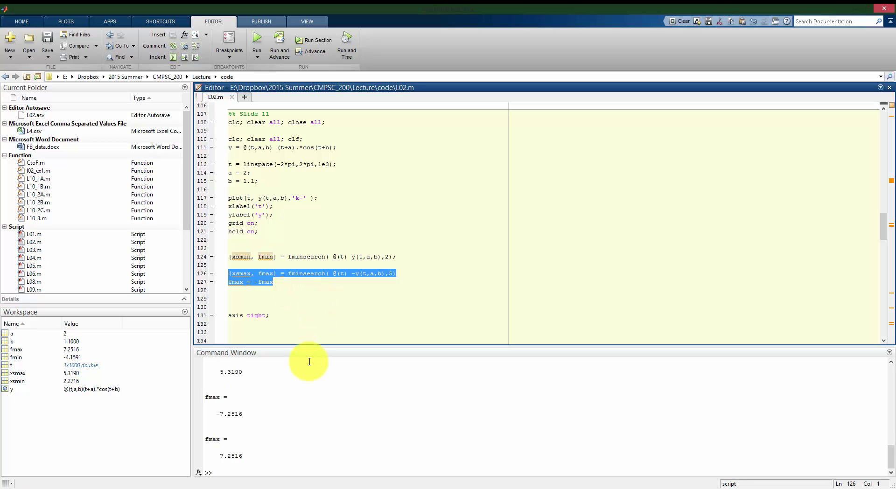
left_click(282, 401)
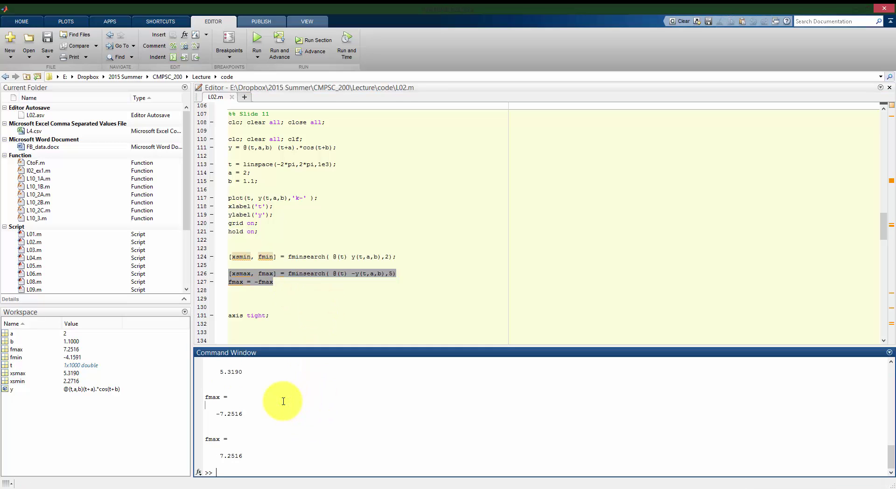
left_click(275, 282)
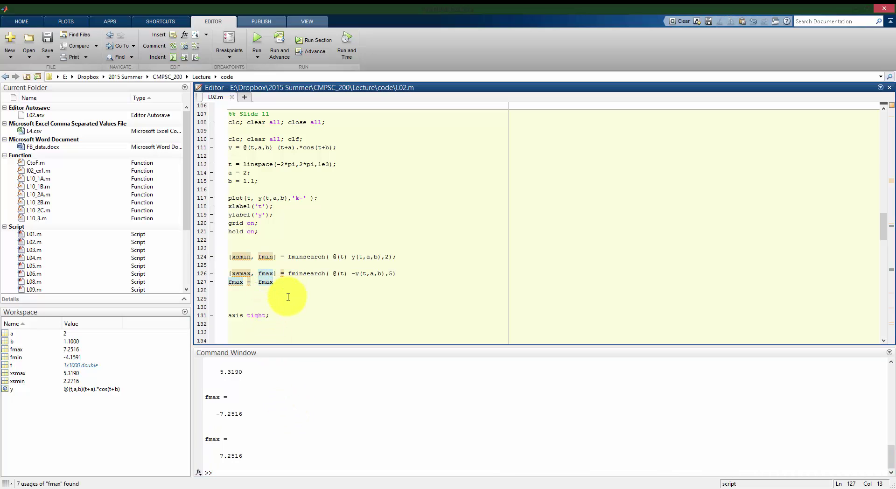
left_click(311, 434)
type("clc")
key("Return")
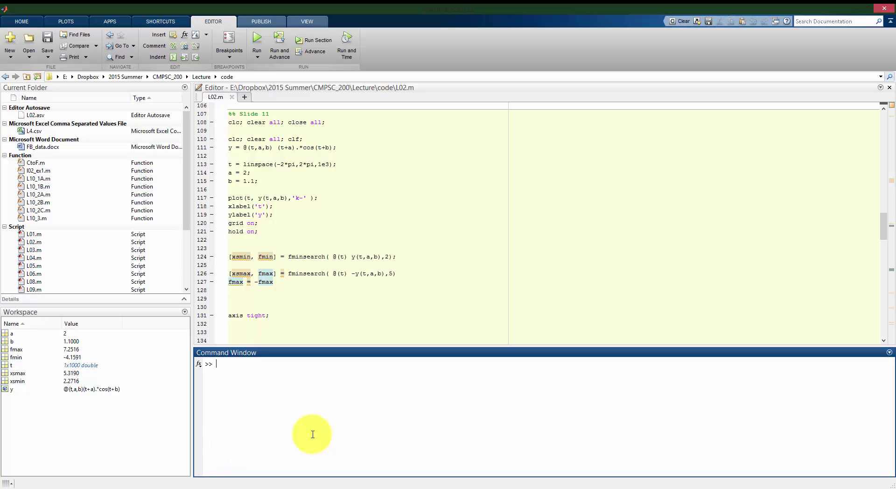
type("fmax")
key("Return")
type("m")
type("xsmax")
key("Return")
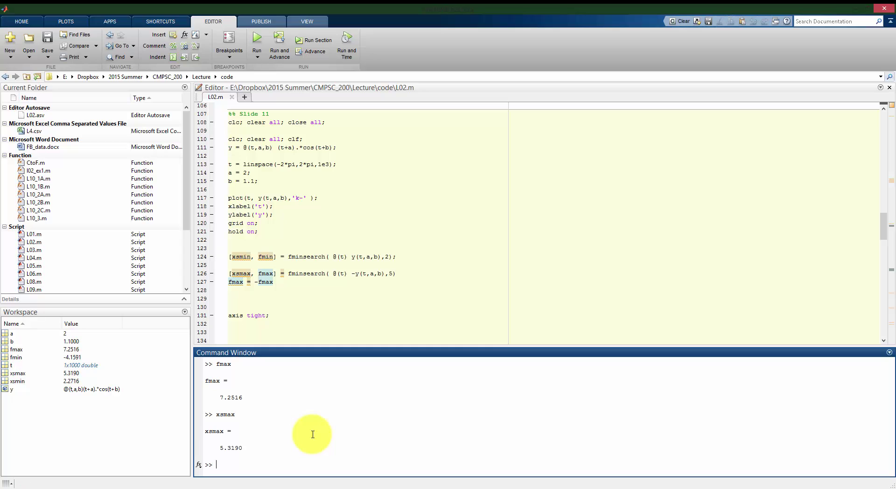
End the 'fmax = -fmax' line and the maximum-search line with semicolons.
left_click(285, 282)
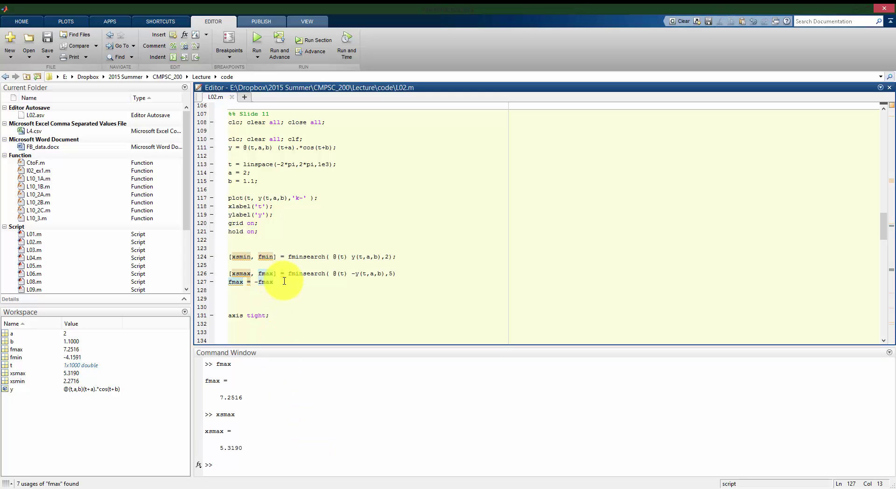
type(";")
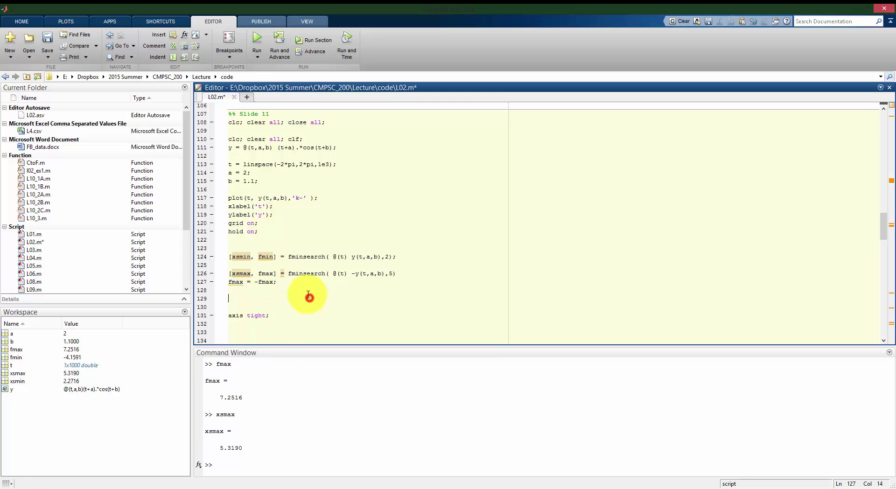
left_click(308, 295)
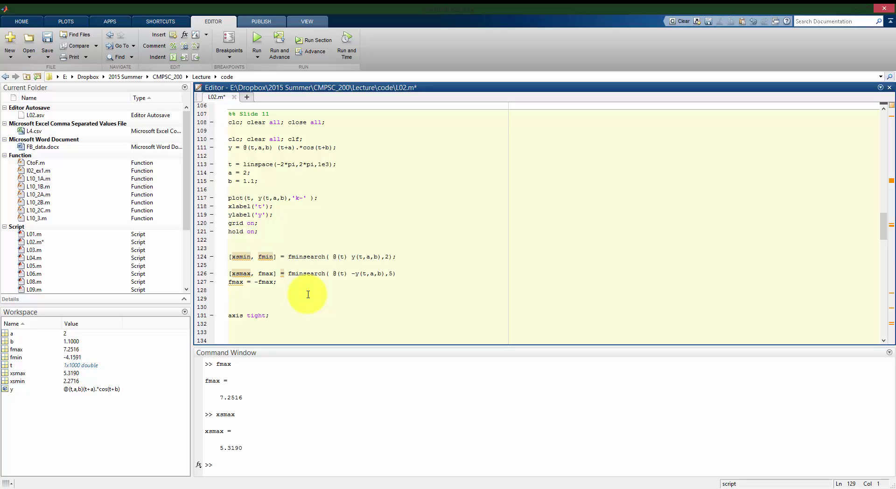
left_click(396, 273)
type(";")
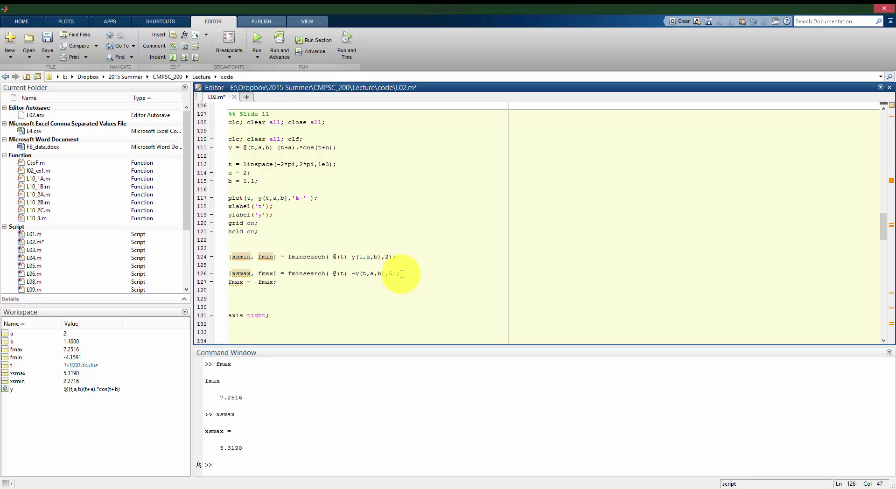
Run the script, then change the maximum search's starting guess on line 126 from 2 to -1.
key("F5")
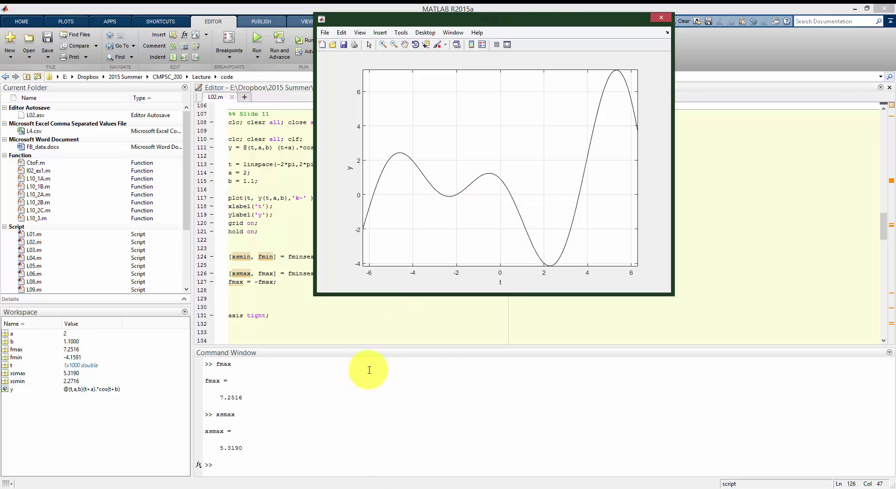
left_click(299, 309)
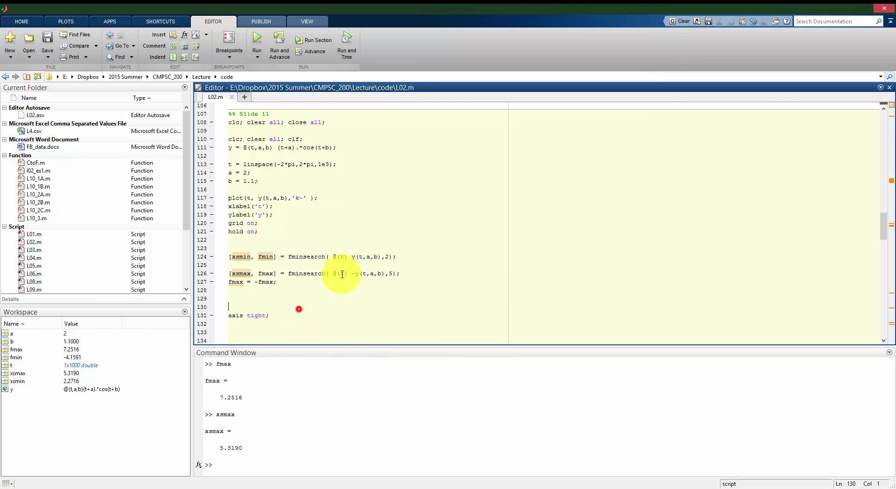
left_click(389, 274)
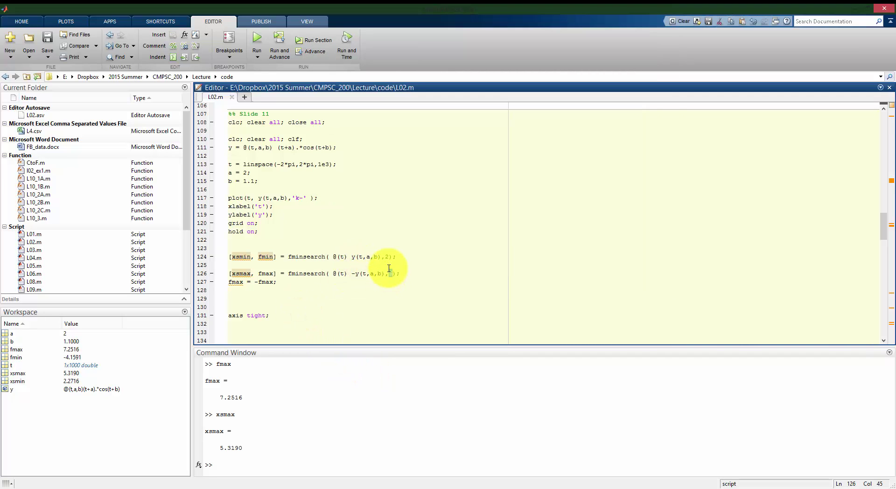
key("BackSpace")
type("-1")
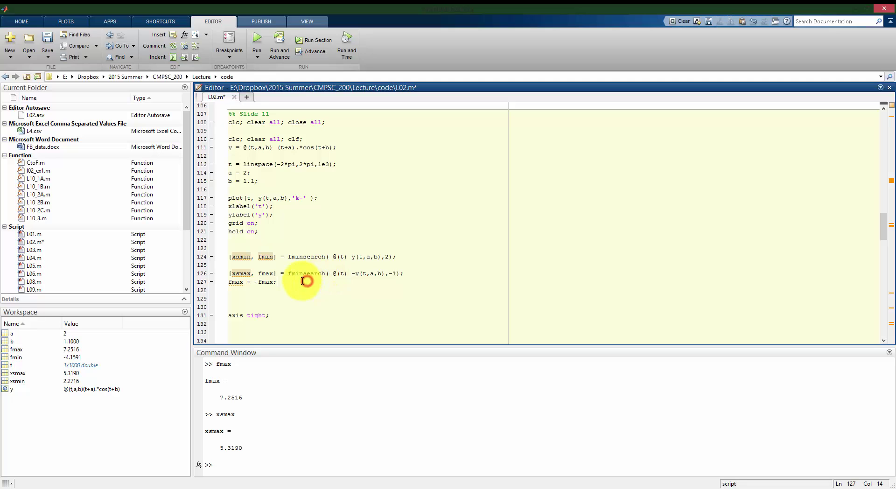
Rerun lines 126–127, display xsmax (-0.5092) and compare it with the plot.
left_click_drag(304, 281, 223, 273)
key("F9")
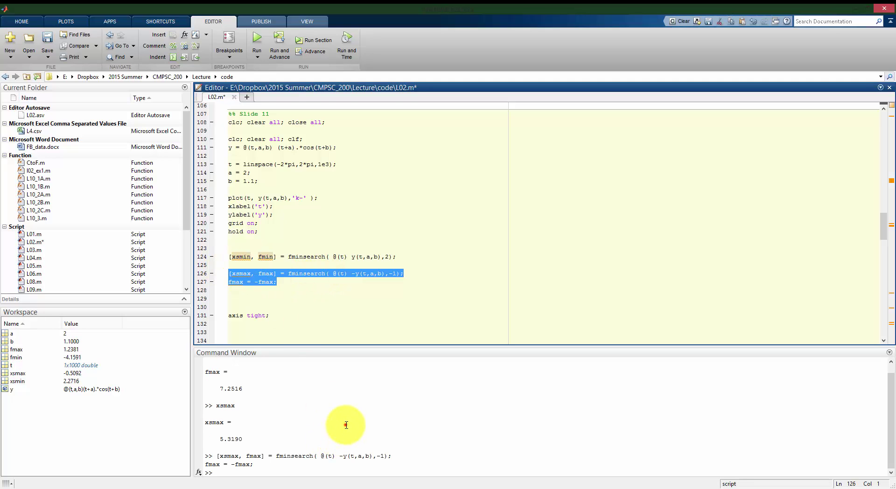
left_click(344, 425)
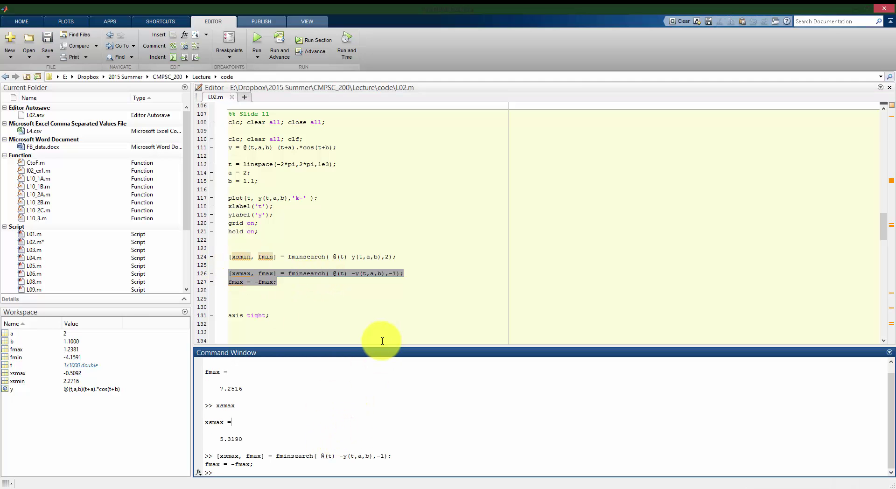
left_click(542, 473)
type("xsmax")
key("Return")
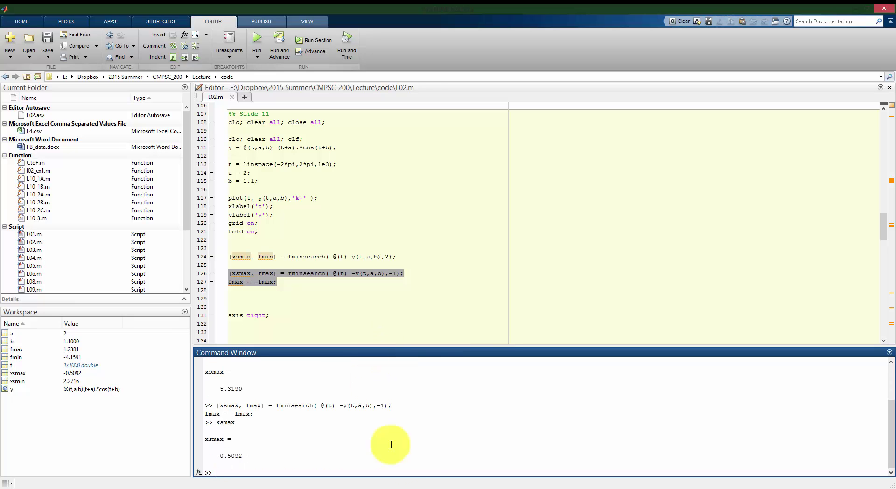
key("alt+Tab")
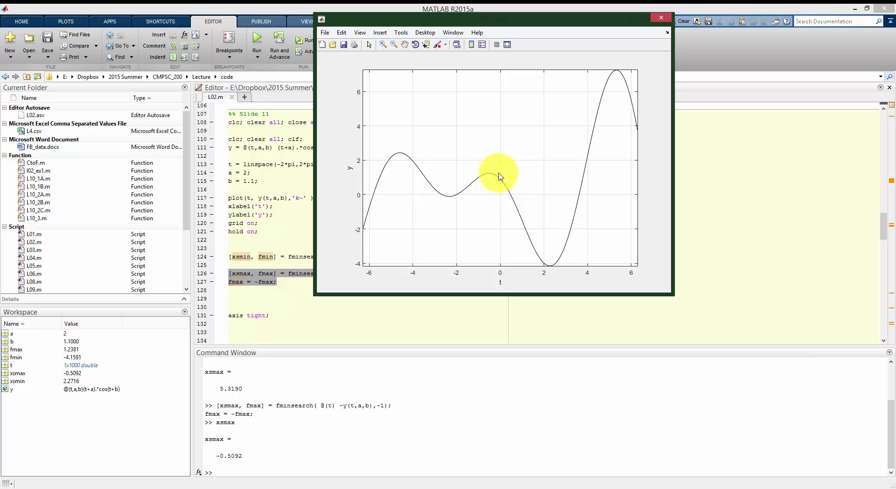
Try -4 as the maximum search's starting guess, rerun lines 126–127 and check xsmax = -4.6078 against the plot.
left_click(302, 282)
left_click(396, 274)
key("BackSpace")
type("4);")
left_click(331, 282)
left_click_drag(331, 282, 208, 273)
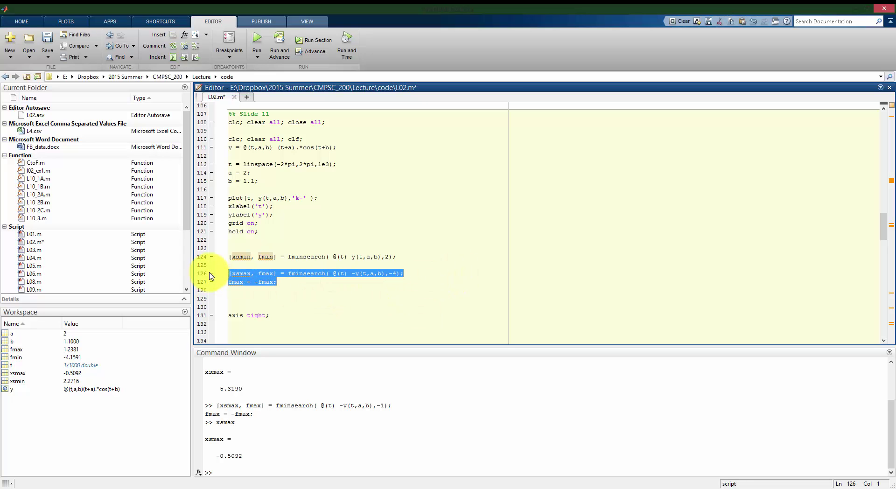
key("F9")
left_click(367, 430)
type("msmax")
key("Return")
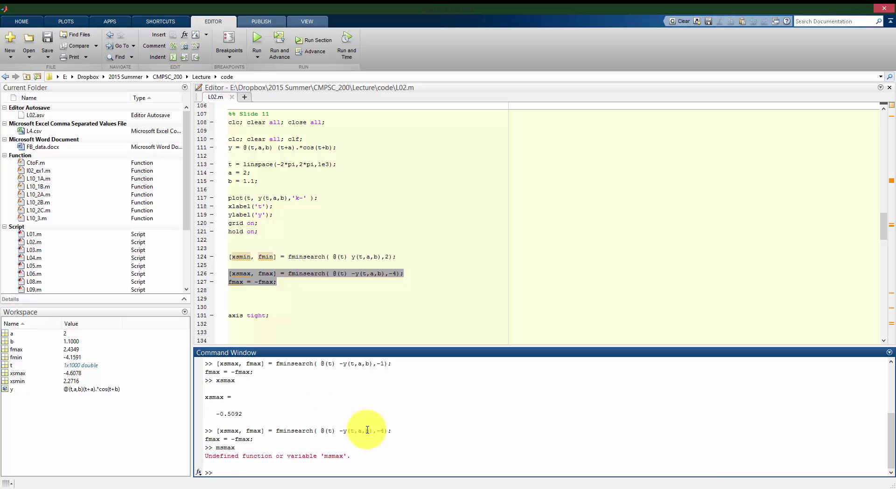
type("xsmax")
key("Return")
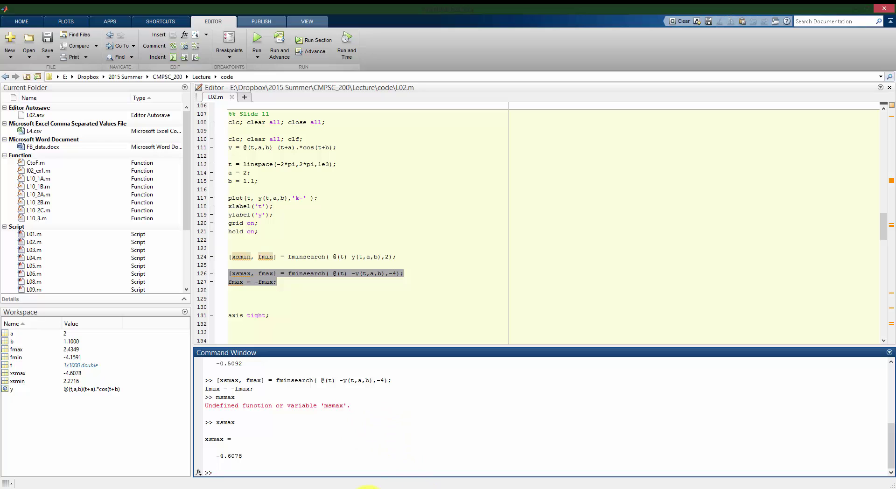
left_click(390, 485)
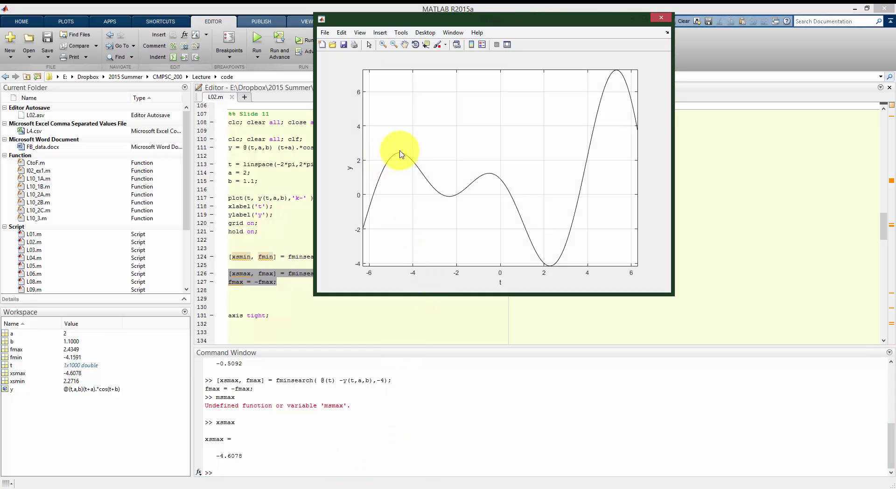
Set the starting guess to 5, rerun lines 126–127 and confirm xsmax = 5.3190.
left_click(283, 288)
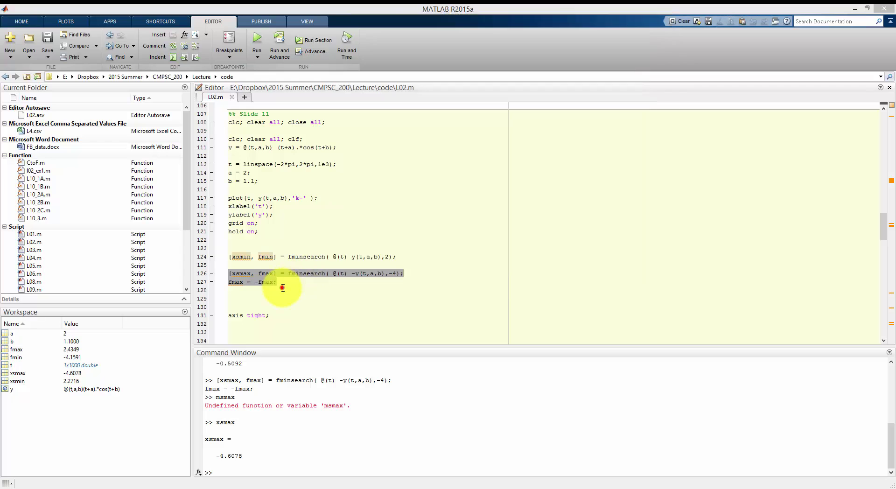
left_click_drag(389, 274, 397, 276)
type("5")
triple_click(410, 275)
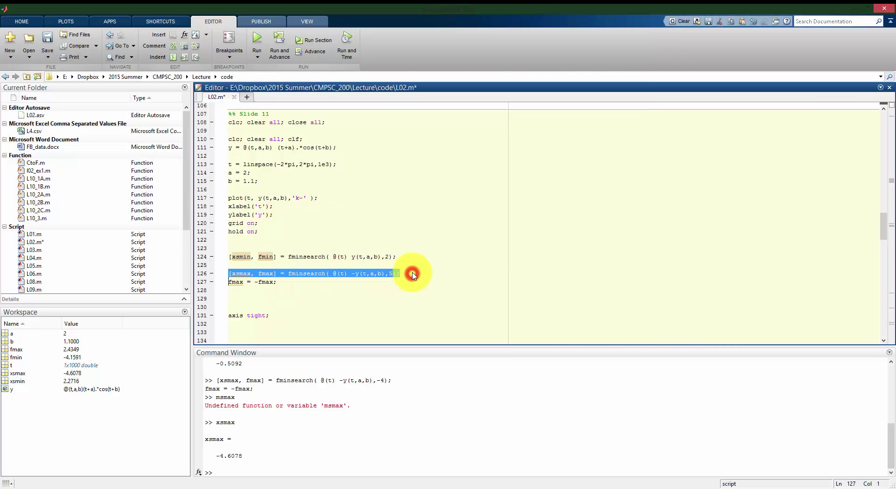
left_click_drag(340, 282, 228, 273)
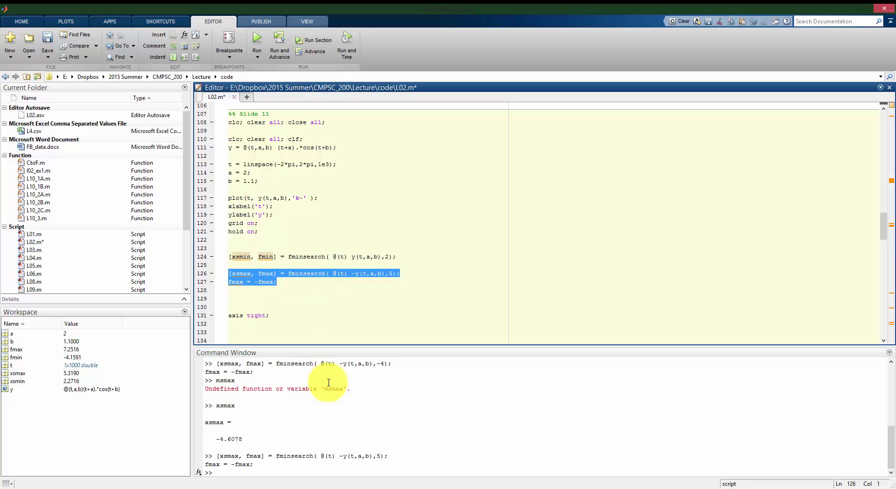
key("F9")
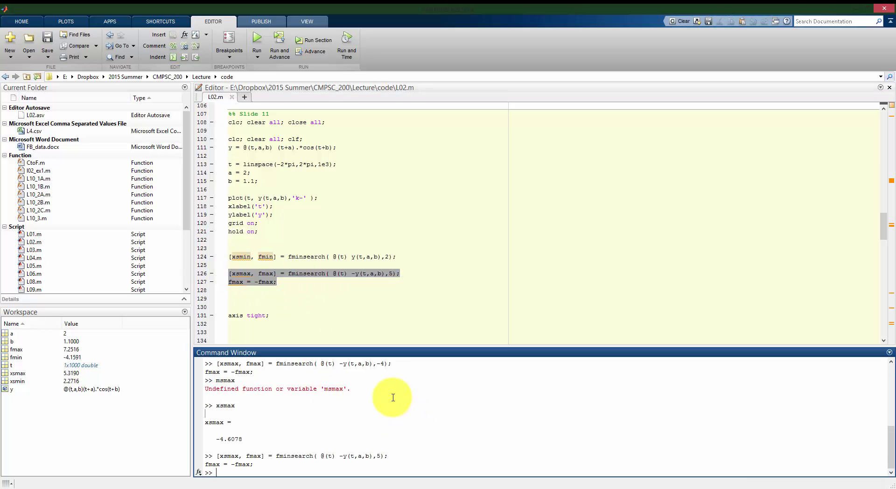
type("msmxa")
key("BackSpace")
key("BackSpace")
type("xsmax")
key("Return")
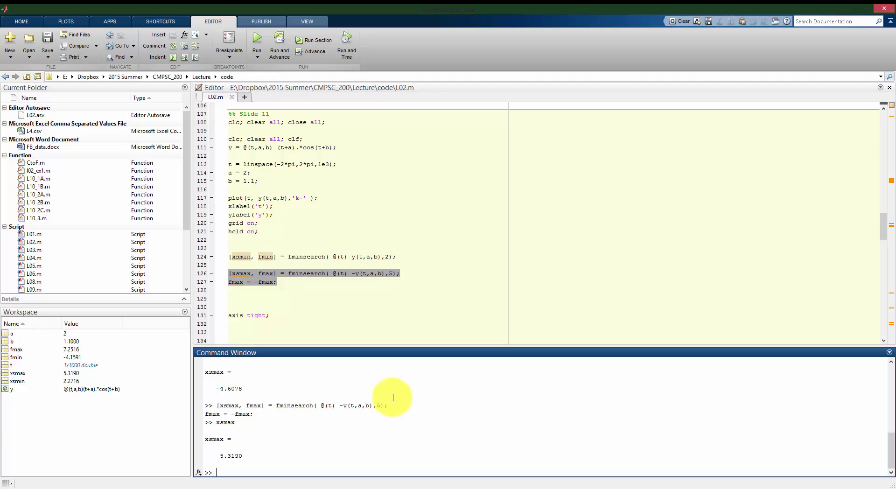
scroll(330, 313, "up", 1)
Insert blank lines below the fmax line and type scatter([xsmin xsmax],[fmin fmax]) on line 129.
left_click(306, 327)
key("Return")
key("Return")
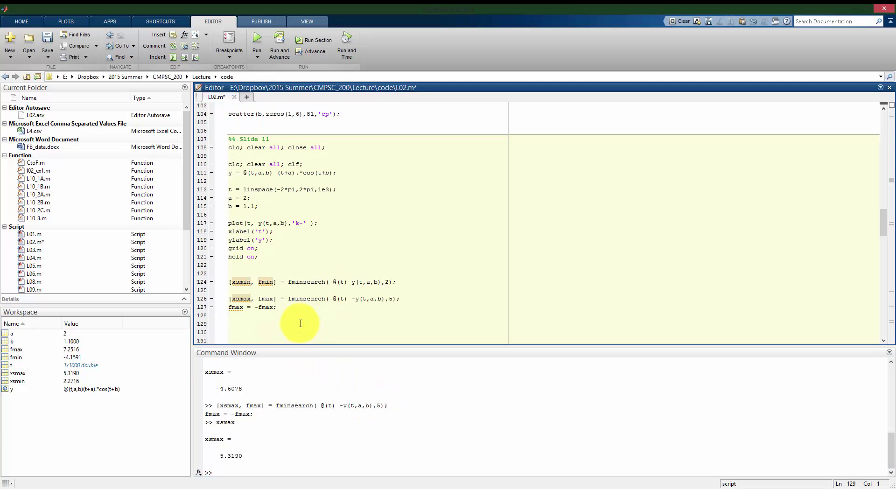
scroll(322, 294, "down", 1)
left_click(258, 299)
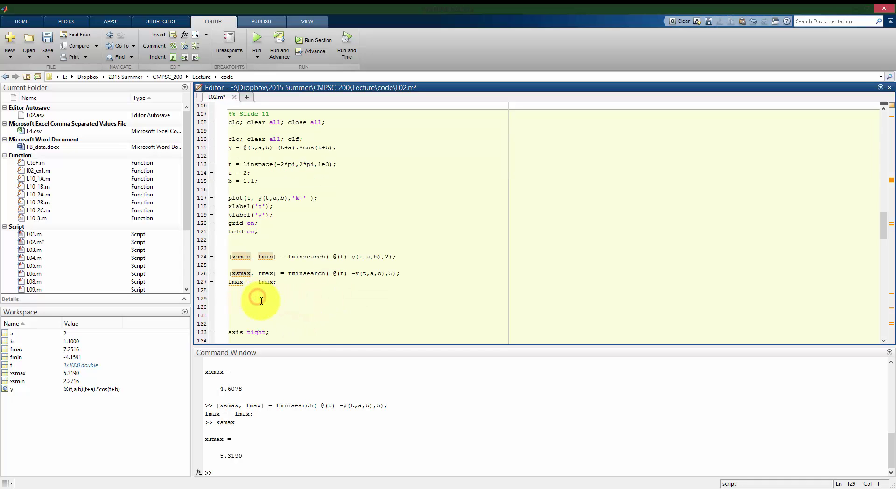
type("scatter(")
type("[")
type("xsmin xs")
type("max],[")
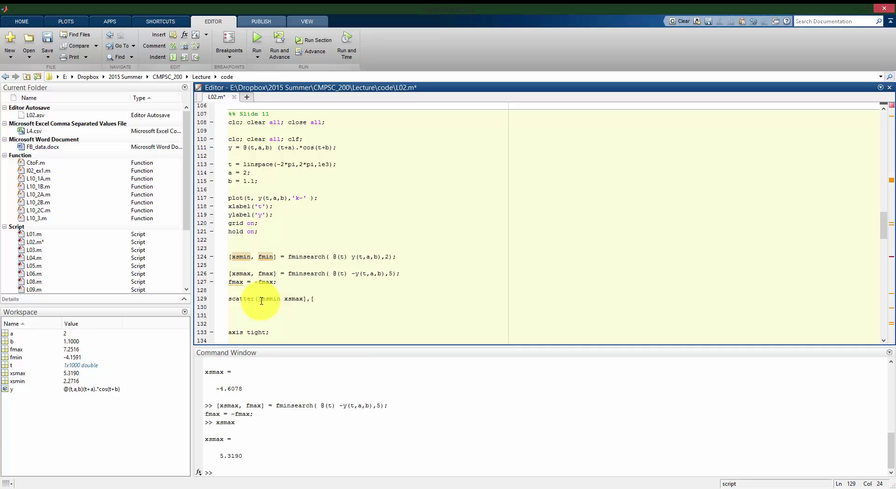
type("fmin fmax")
type("]")
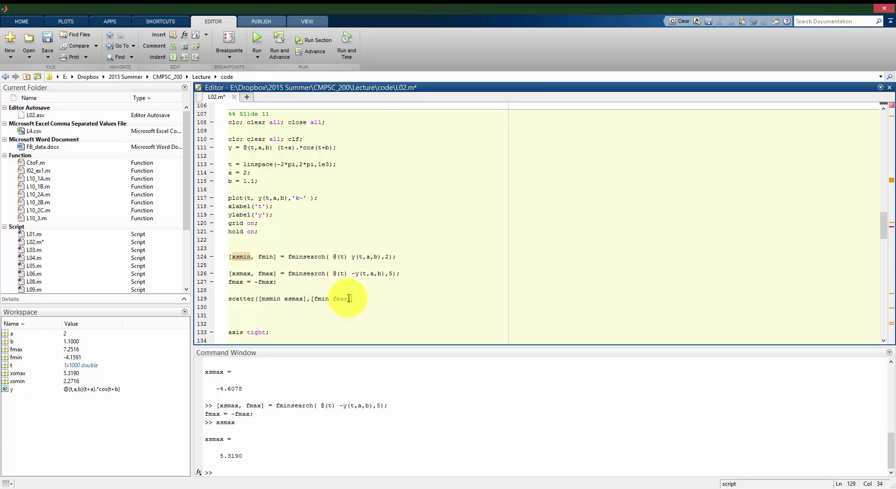
Check [xsmin xsmax] and [fmin fmax] with F9, then append size 81 and the magenta marker argument.
left_click(266, 301)
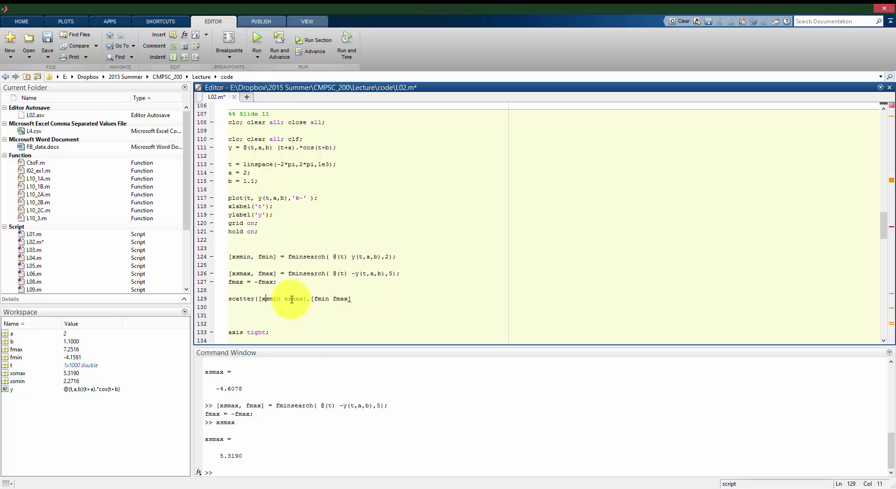
mouse_move(306, 299)
left_mouse_down()
mouse_move(258, 299)
mouse_move(369, 298)
left_mouse_up()
key("F9")
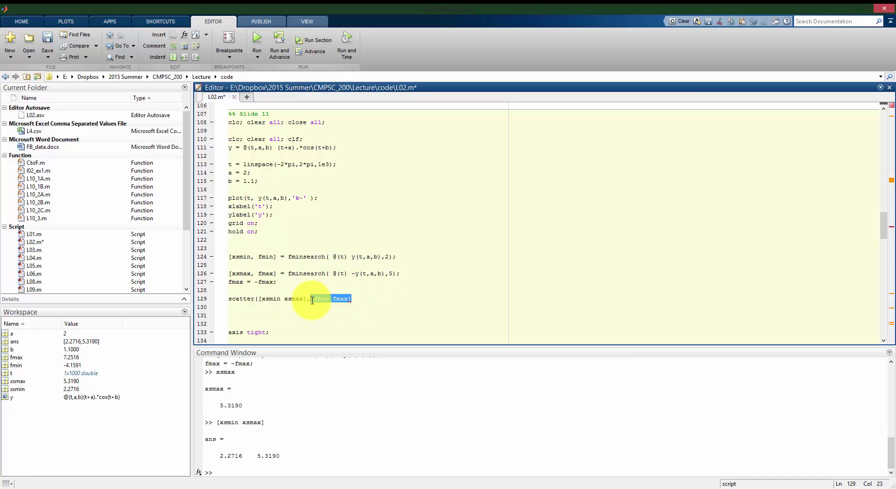
key("F9")
left_click(367, 301)
type(",81,'")
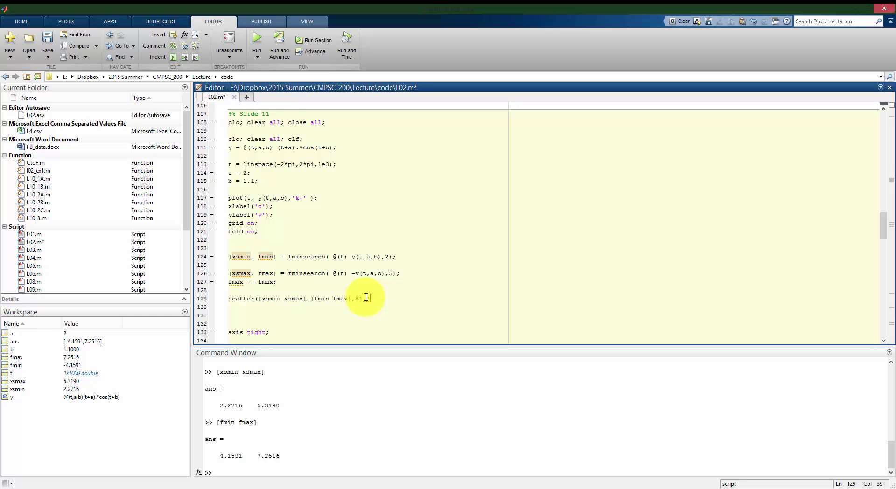
type("m")
type("o")
type(");")
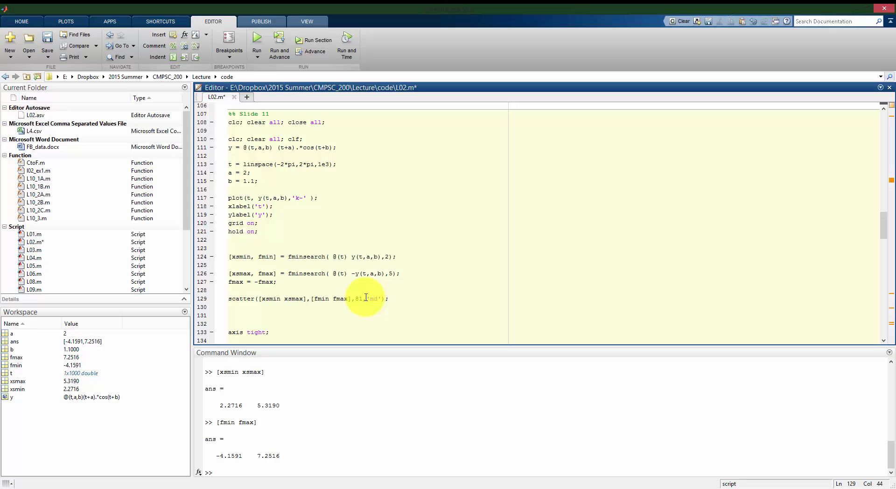
Run the section with Ctrl+Enter and enlarge the figure to see the magenta diamonds at min and max.
key("ctrl+Return")
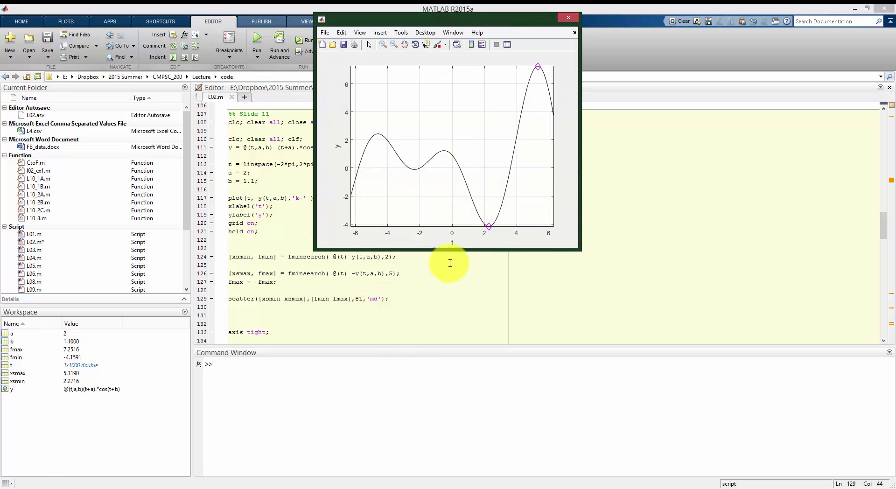
left_click_drag(581, 250, 748, 355)
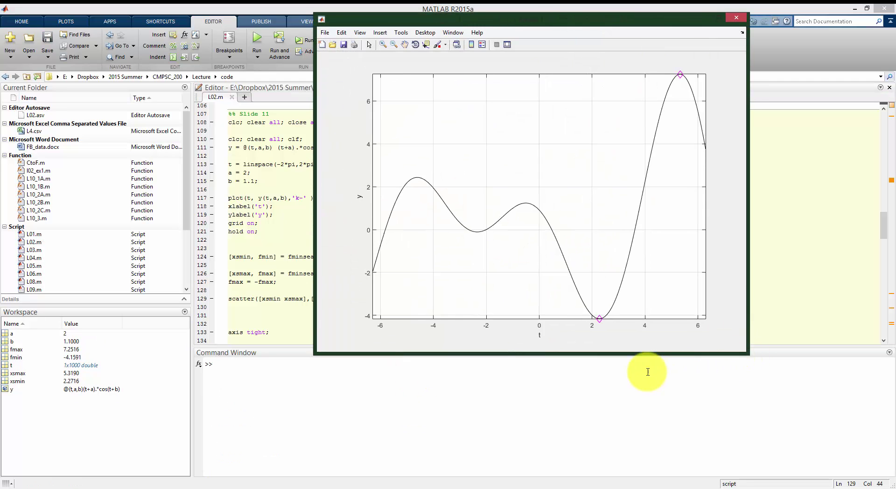